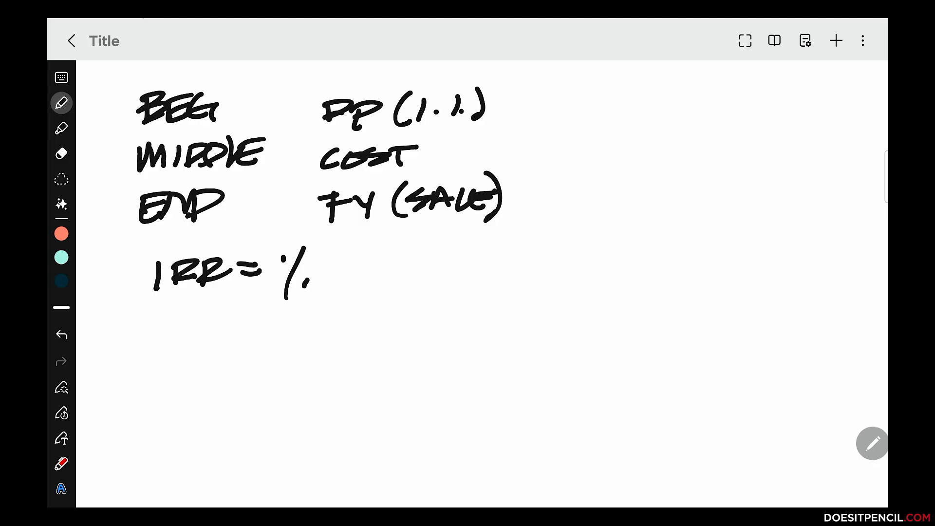
Bracket the DP, COST and FV entries with the note TIME and #, and bullet the BEG, MIDDLE and END labels.
left_click_drag(506, 94, 531, 232)
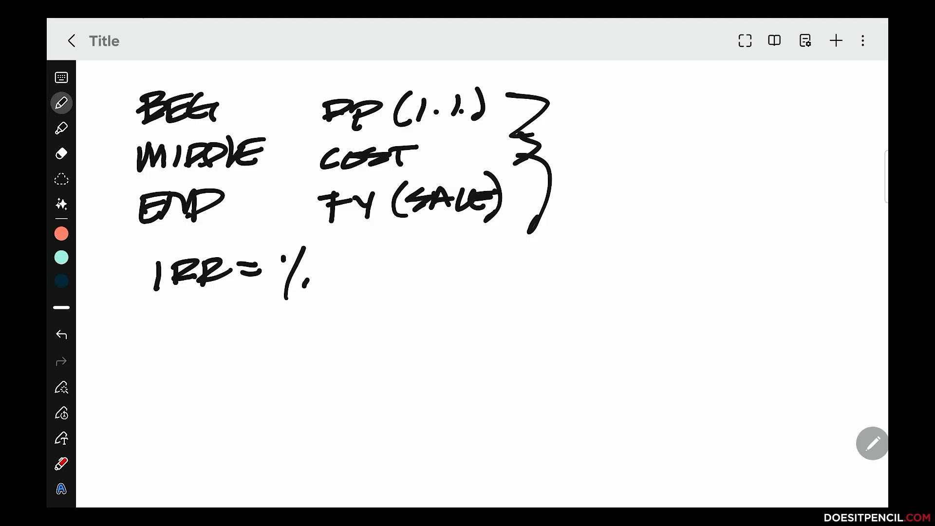
mouse_move(600, 116)
left_mouse_down()
mouse_move(602, 135)
mouse_move(621, 116)
left_mouse_up()
mouse_move(617, 124)
left_mouse_down()
mouse_move(617, 137)
mouse_move(672, 138)
mouse_move(675, 128)
left_mouse_up()
left_click_drag(619, 158, 634, 168)
mouse_move(629, 149)
left_mouse_down()
mouse_move(628, 178)
mouse_move(637, 179)
left_mouse_up()
left_click(123, 153)
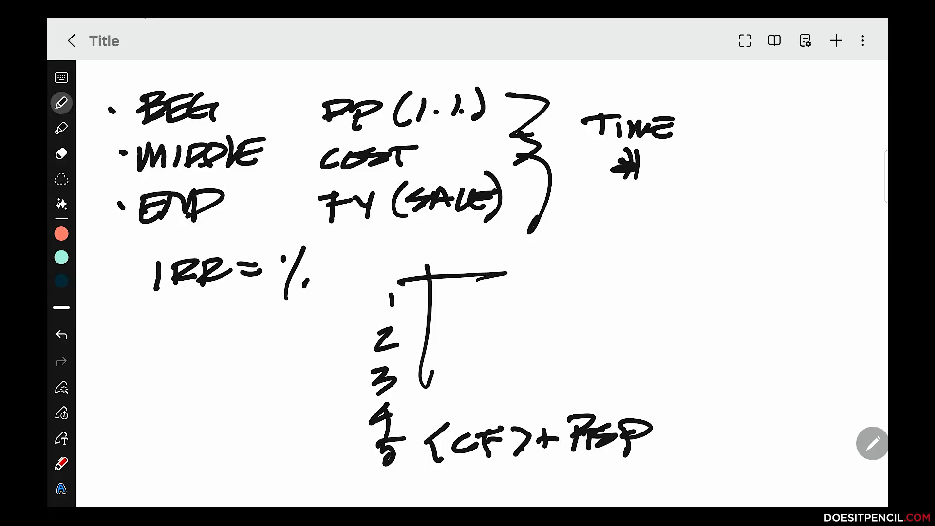
Clear the rough cash-flow sketch and draw a fresh T-chart beside the IRR note with the column headings T and CF.
mouse_move(467, 276)
left_mouse_down()
mouse_move(413, 317)
mouse_move(396, 424)
mouse_move(469, 424)
mouse_move(614, 447)
left_mouse_up()
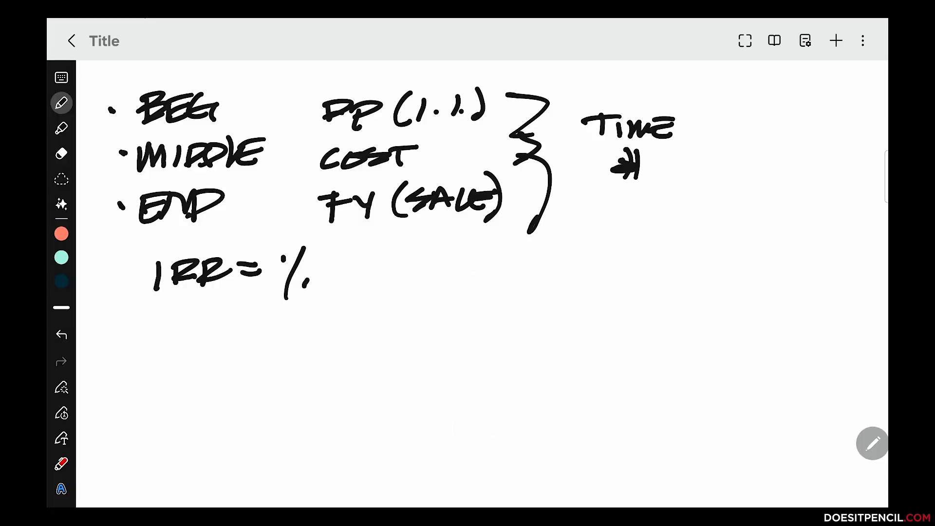
left_click_drag(380, 260, 391, 453)
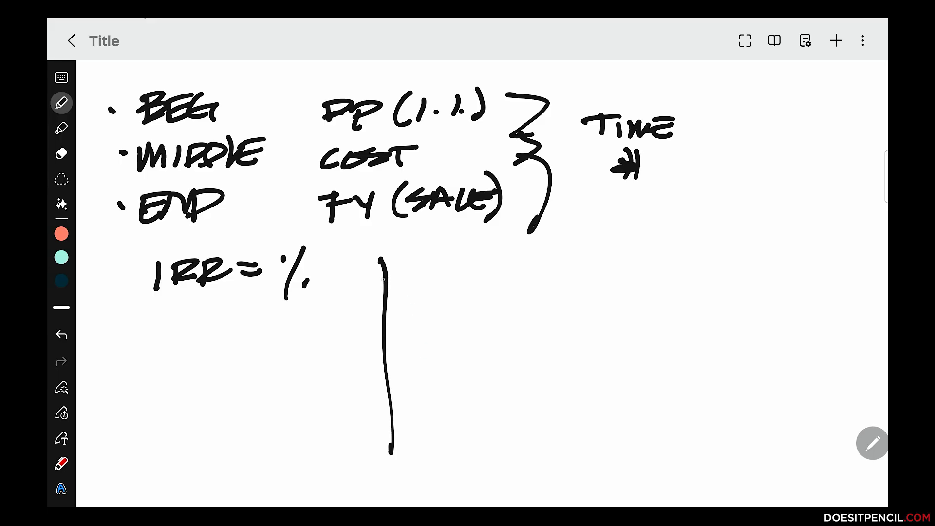
left_click_drag(351, 279, 508, 275)
left_click_drag(354, 257, 356, 266)
mouse_move(342, 258)
left_mouse_down()
mouse_move(434, 275)
mouse_move(452, 260)
left_mouse_up()
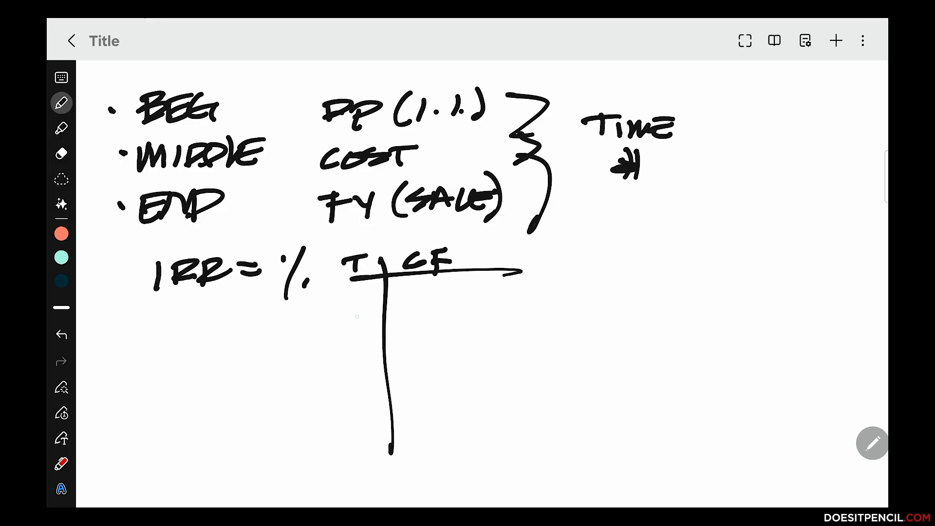
Number the periods 0 to 5 down the T column of the chart.
left_click_drag(361, 298, 358, 301)
mouse_move(347, 335)
left_mouse_down()
mouse_move(349, 387)
mouse_move(329, 429)
mouse_move(344, 453)
left_mouse_up()
mouse_move(340, 451)
left_mouse_down()
mouse_move(327, 493)
mouse_move(327, 479)
left_mouse_up()
left_click_drag(336, 466, 360, 466)
Write DP (I.I.) as the cash flow for period 0 in the T-chart.
left_click_drag(408, 286, 406, 307)
left_click_drag(403, 288, 440, 321)
mouse_move(435, 288)
left_mouse_down()
mouse_move(460, 285)
mouse_move(444, 301)
mouse_move(483, 307)
left_mouse_up()
left_click_drag(504, 281, 504, 300)
left_click_drag(513, 296, 530, 304)
left_click_drag(535, 295, 540, 298)
left_click_drag(542, 273, 541, 313)
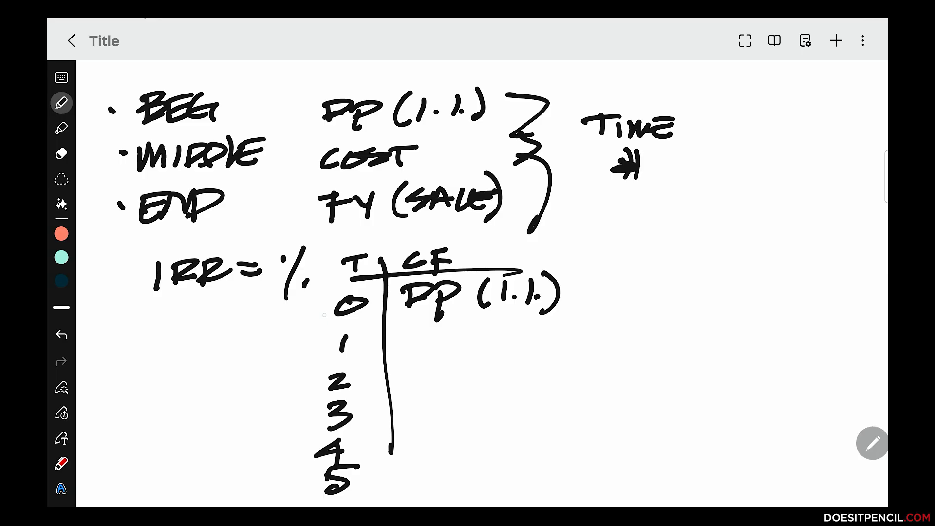
Write CF as the cash flow for each of periods 1 to 4 in the T-chart.
mouse_move(420, 330)
left_mouse_down()
mouse_move(412, 334)
mouse_move(428, 338)
left_mouse_up()
mouse_move(431, 328)
left_mouse_down()
mouse_move(447, 325)
mouse_move(435, 346)
left_mouse_up()
left_click_drag(436, 336, 457, 335)
left_click_drag(419, 359, 422, 376)
mouse_move(433, 362)
left_mouse_down()
mouse_move(449, 357)
mouse_move(435, 377)
left_mouse_up()
mouse_move(430, 370)
left_mouse_down()
mouse_move(446, 369)
mouse_move(414, 404)
mouse_move(447, 387)
left_mouse_up()
mouse_move(428, 396)
left_mouse_down()
mouse_move(431, 407)
mouse_move(447, 396)
mouse_move(420, 432)
mouse_move(440, 415)
left_mouse_up()
mouse_move(427, 422)
left_mouse_down()
mouse_move(430, 440)
mouse_move(444, 428)
left_mouse_up()
Write CF + PFSP as the final-period cash flow and add a short annotation beside the chart.
mouse_move(417, 456)
left_mouse_down()
mouse_move(396, 471)
mouse_move(422, 462)
left_mouse_up()
left_click_drag(423, 458, 442, 452)
mouse_move(429, 456)
left_mouse_down()
mouse_move(431, 471)
mouse_move(451, 457)
left_mouse_up()
mouse_move(461, 449)
left_mouse_down()
mouse_move(463, 469)
mouse_move(480, 456)
mouse_move(501, 465)
left_mouse_up()
mouse_move(493, 441)
left_mouse_down()
mouse_move(519, 446)
mouse_move(521, 462)
left_mouse_up()
mouse_move(510, 451)
left_mouse_down()
mouse_move(532, 443)
mouse_move(522, 463)
left_mouse_up()
mouse_move(553, 451)
left_mouse_down()
mouse_move(555, 466)
mouse_move(579, 441)
left_mouse_up()
left_click_drag(579, 441, 556, 454)
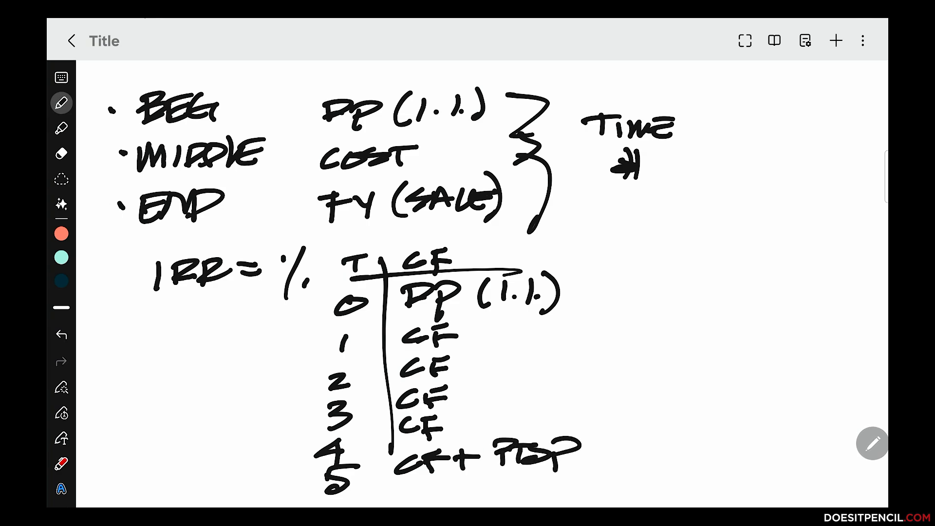
mouse_move(598, 346)
left_mouse_down()
mouse_move(617, 344)
mouse_move(616, 356)
left_mouse_up()
left_click(649, 335)
left_click_drag(671, 328, 645, 369)
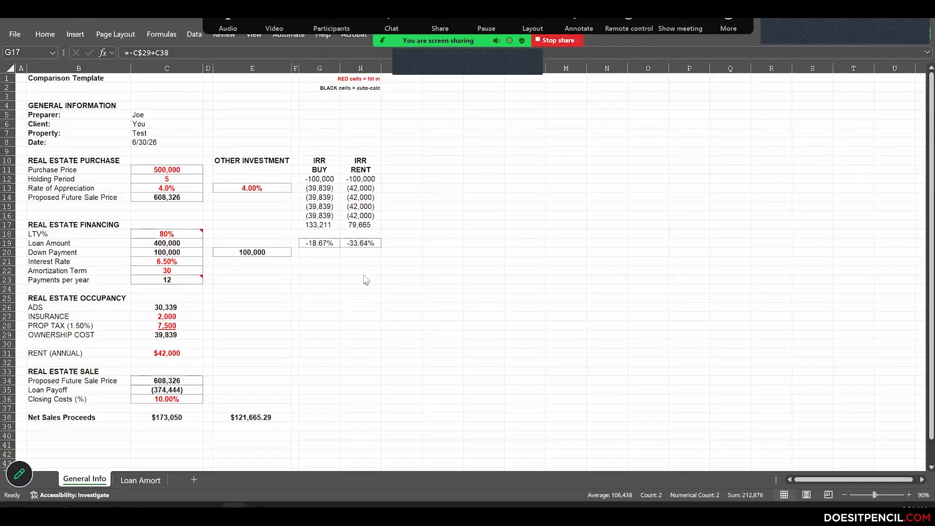
Switch to the Excel comparison template and review the final-year cash flows and IRR results for buying and renting.
left_click(315, 220)
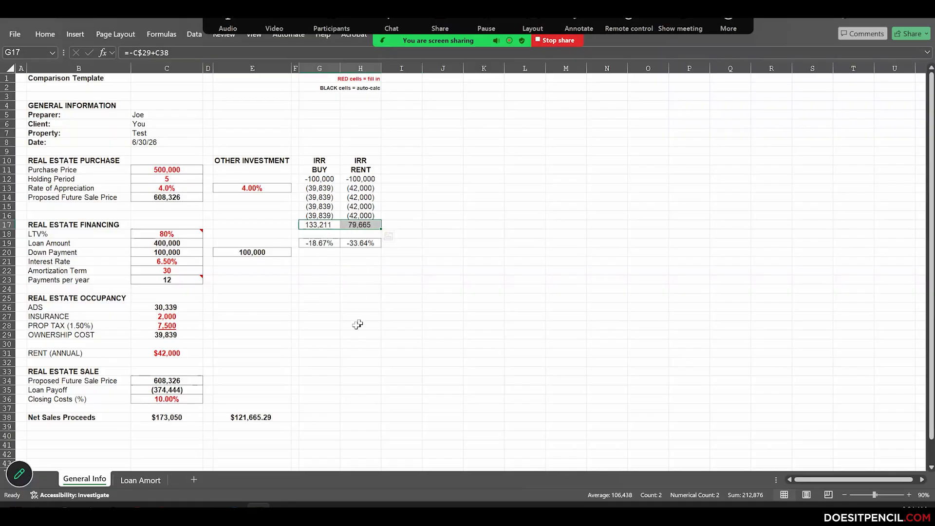
left_click(351, 298)
left_click_drag(317, 243, 361, 243)
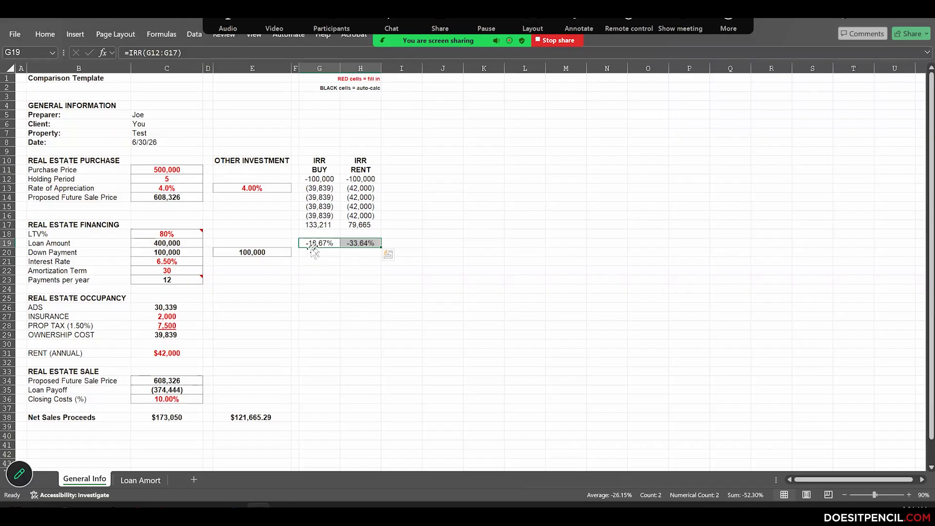
left_click(327, 268)
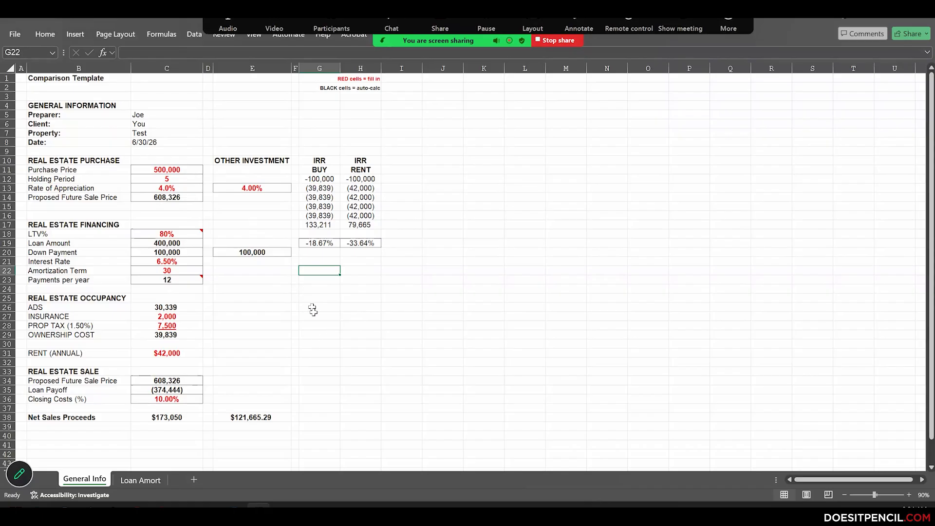
Set the real estate rate of appreciation to 1.5% and the other investment's rate to 23%, and compare the two IRRs.
left_click(178, 189)
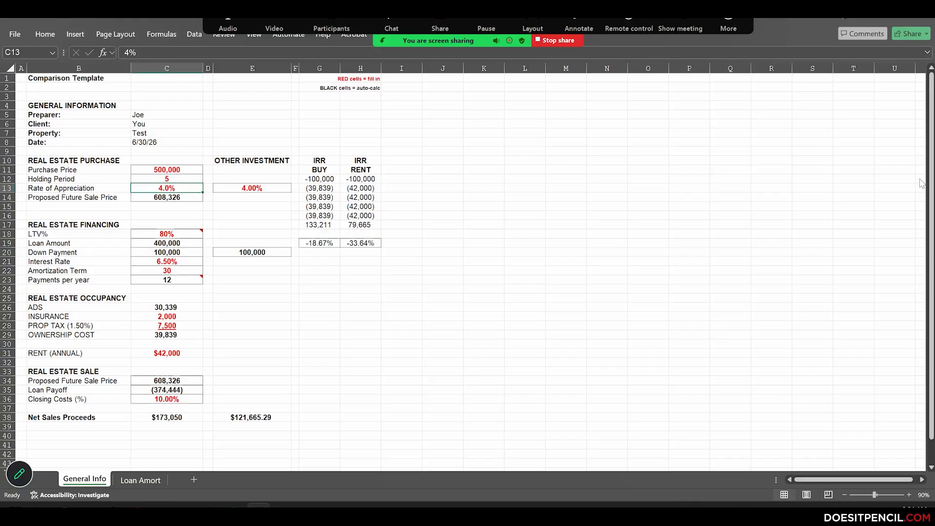
type("1.5")
key("Return")
key("Up")
key("Right")
key("Right")
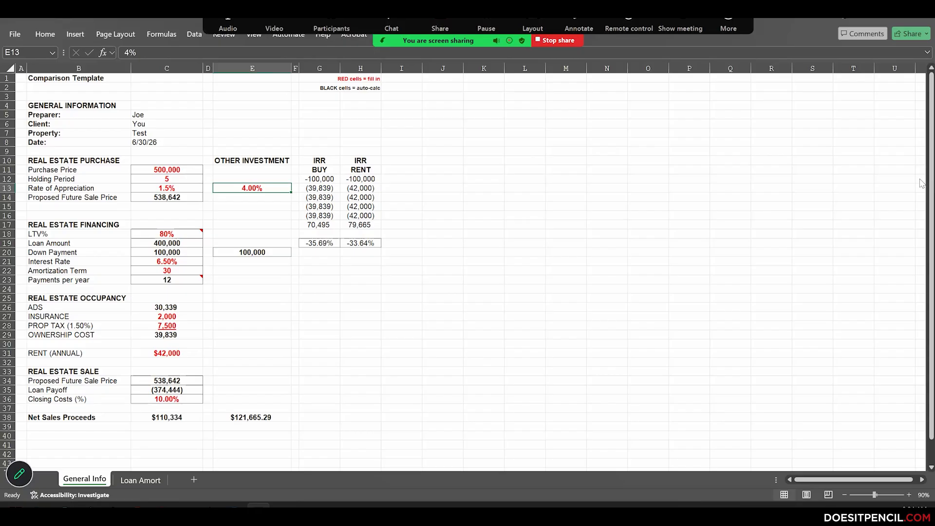
type("23%")
key("Return")
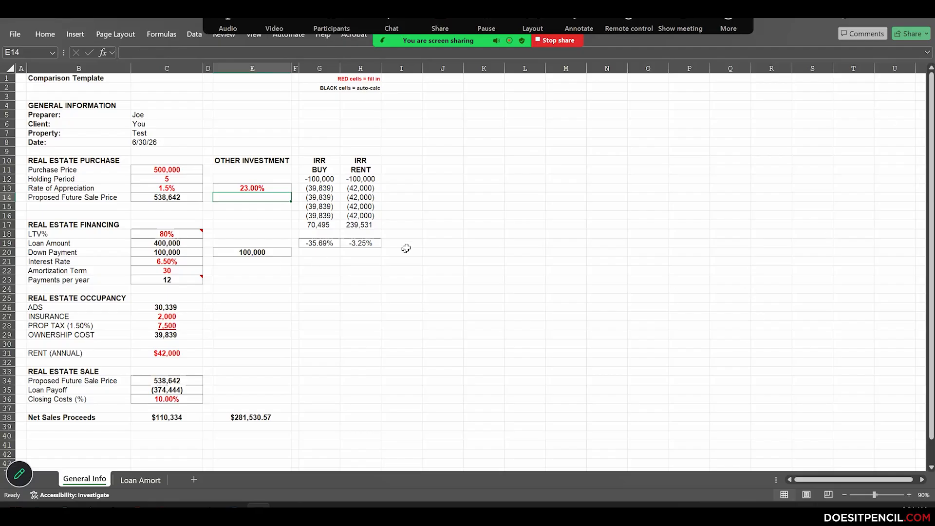
left_click_drag(373, 244, 327, 251)
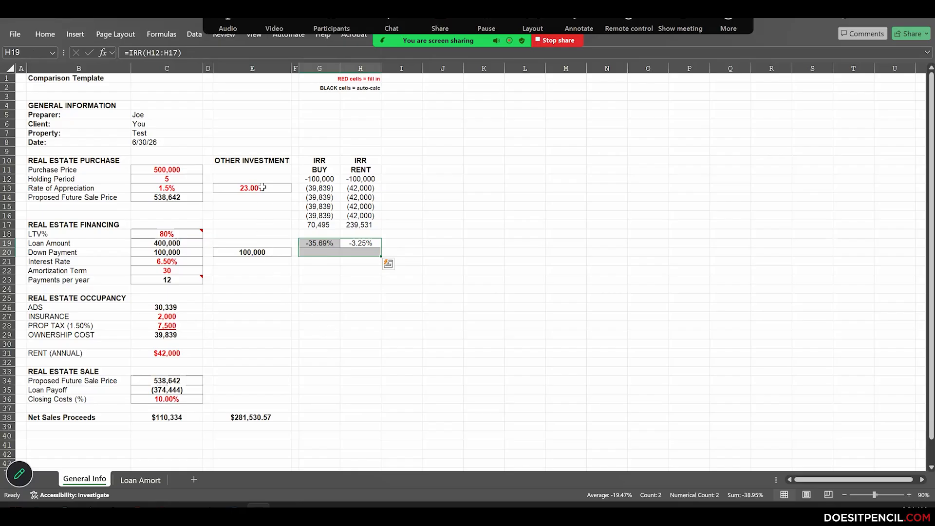
Set the real estate rate of appreciation to 4% and the other investment's rate to 11.75%, and compare the IRR results.
left_click(262, 189)
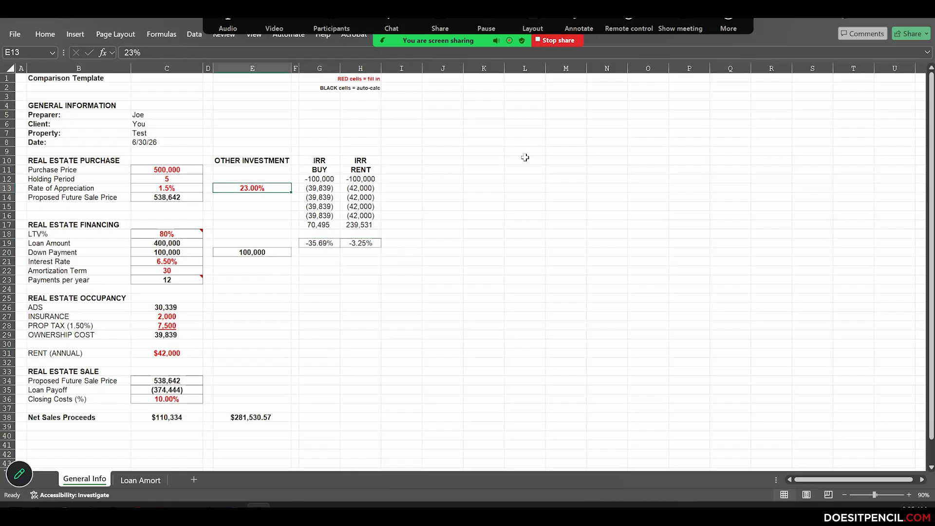
key("Left")
key("Left")
type("4%")
key("Right")
key("Right")
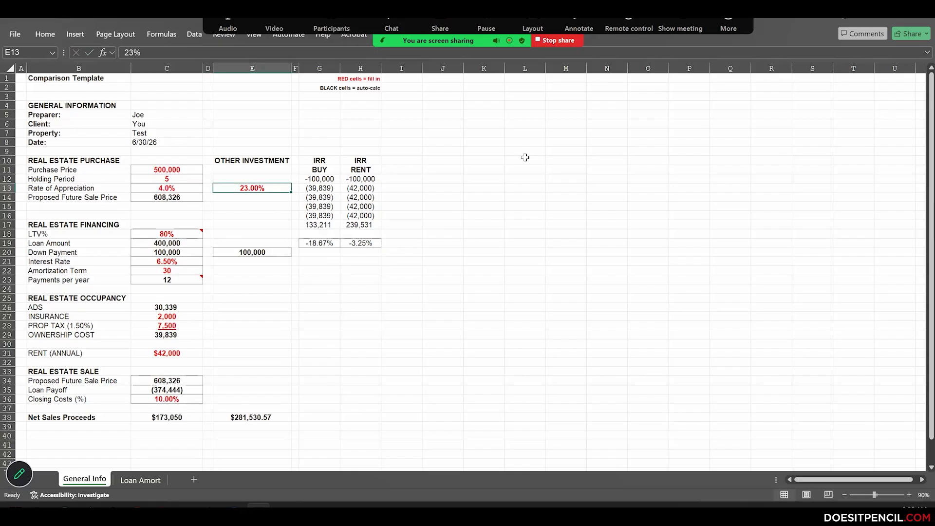
type("11.75")
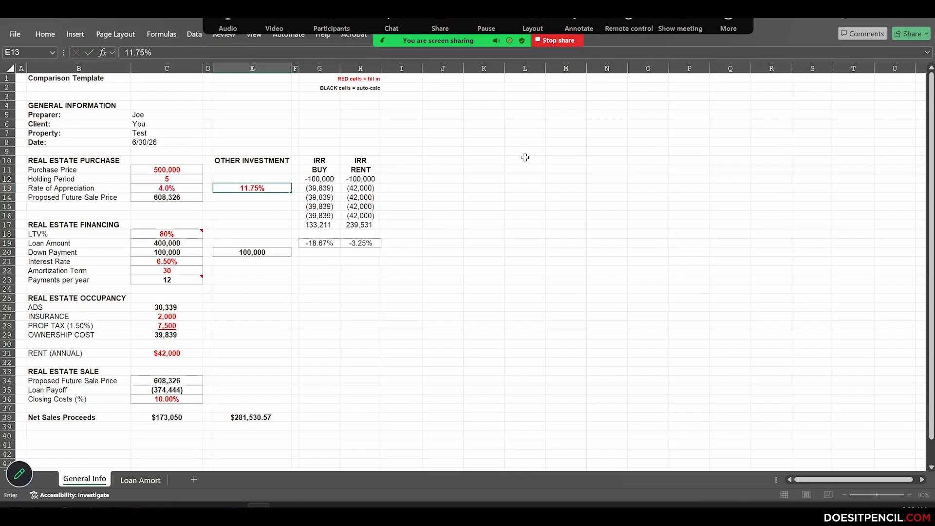
key("Return")
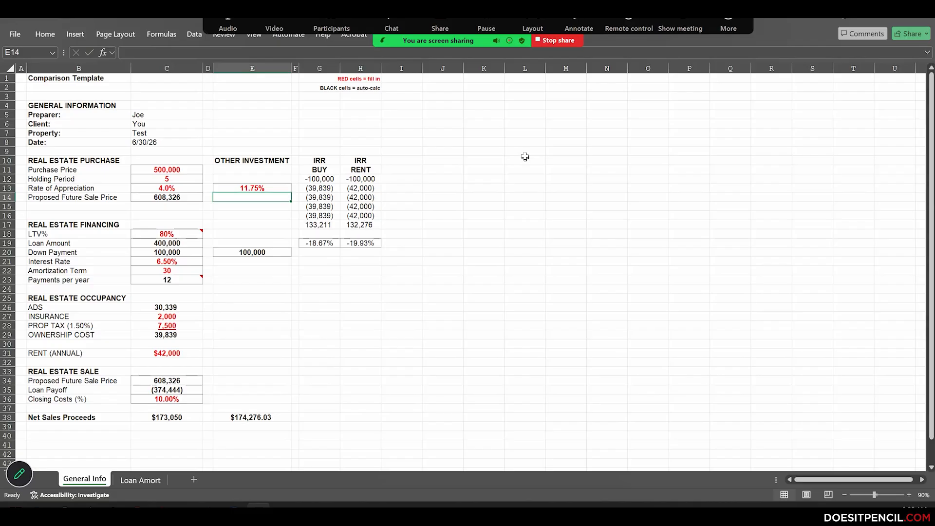
left_click(372, 242)
left_click_drag(373, 242, 319, 244)
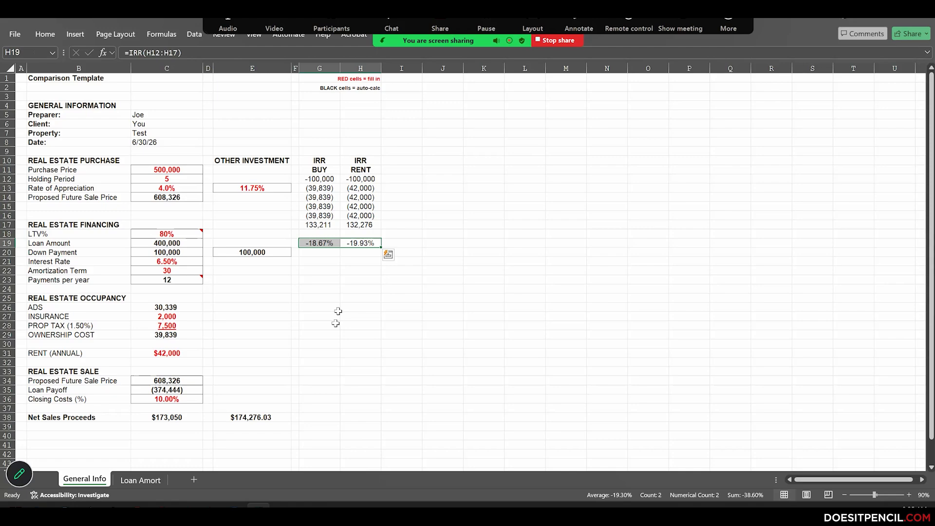
Try 11.5% and 12% as the other investment's rate of appreciation and compare the buy and rent IRRs.
left_click(273, 188)
type("11.5")
key("Return")
key("Up")
type("12")
key("Return")
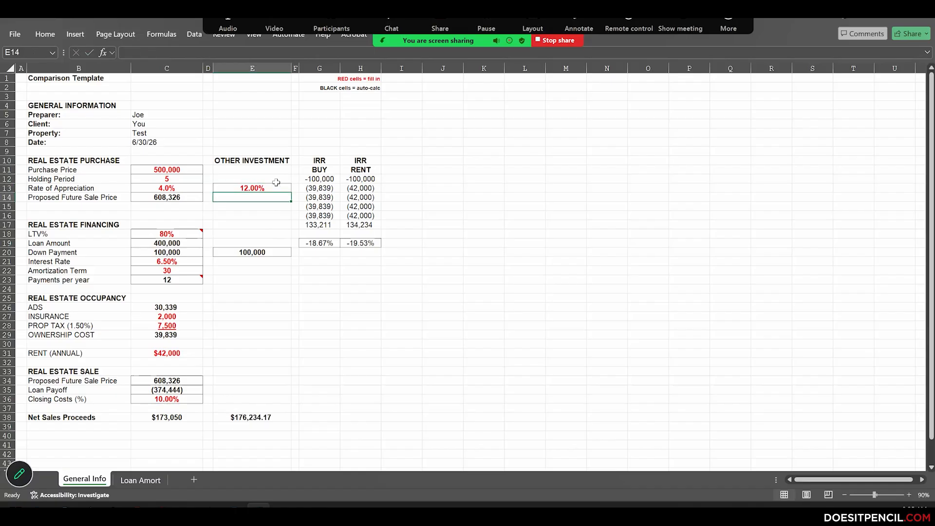
left_click(275, 185)
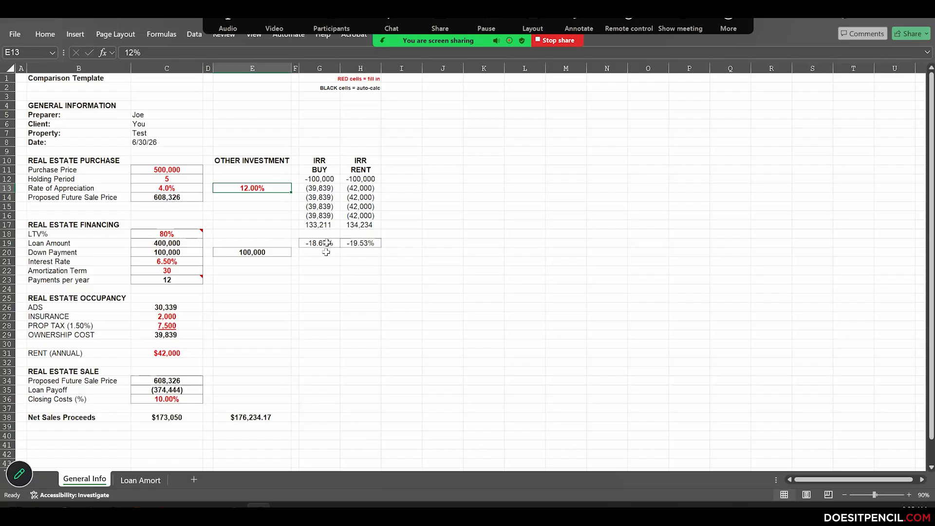
left_click_drag(320, 244, 367, 245)
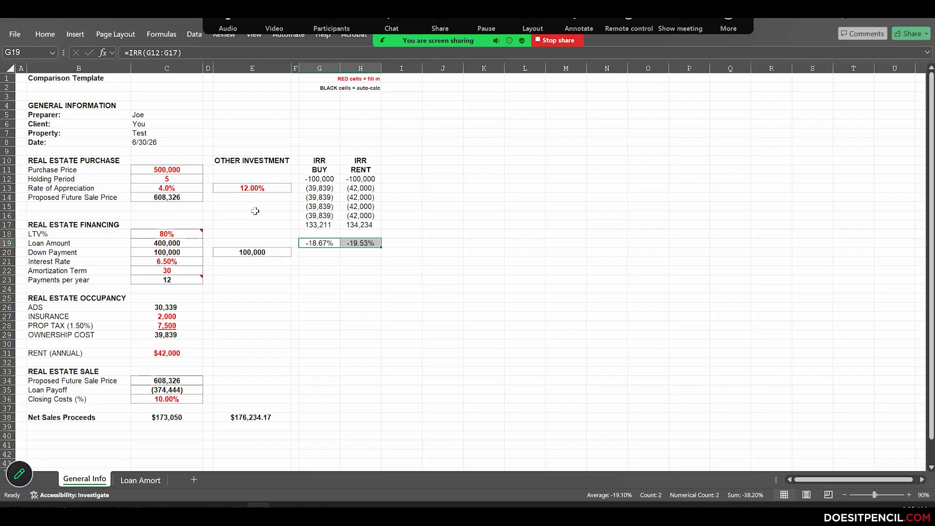
Set the other investment's rate of appreciation back to 11.75% and review both rates against the IRR results.
left_click(257, 189)
type("11.7")
type("5")
key("Return")
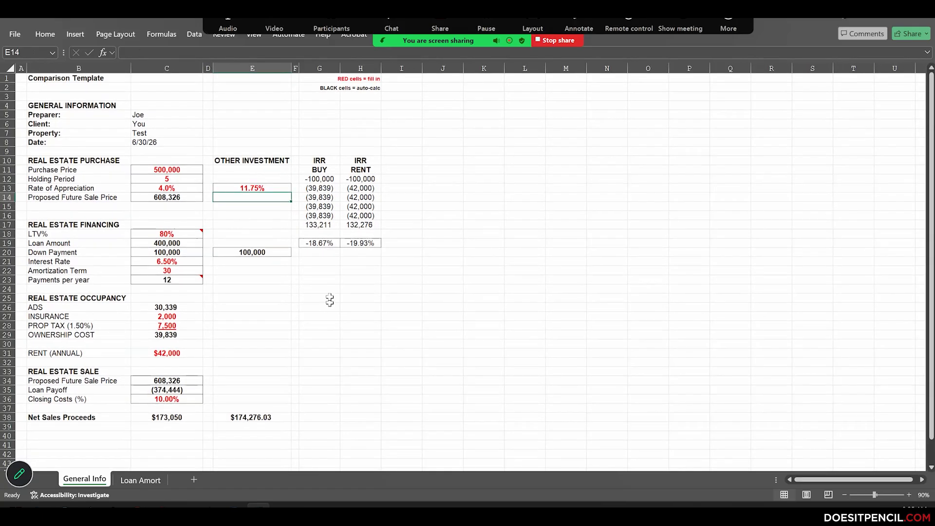
left_click(318, 240)
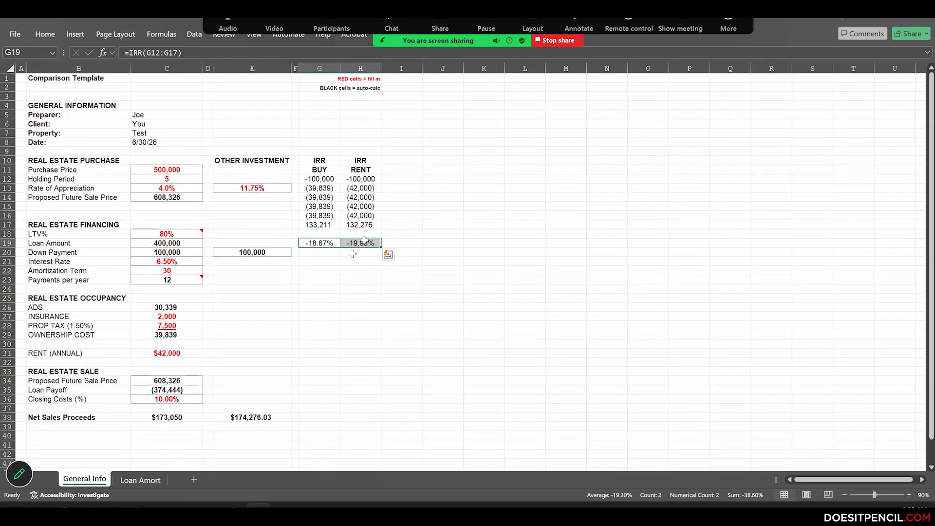
left_click_drag(337, 241, 358, 241)
left_click(182, 189)
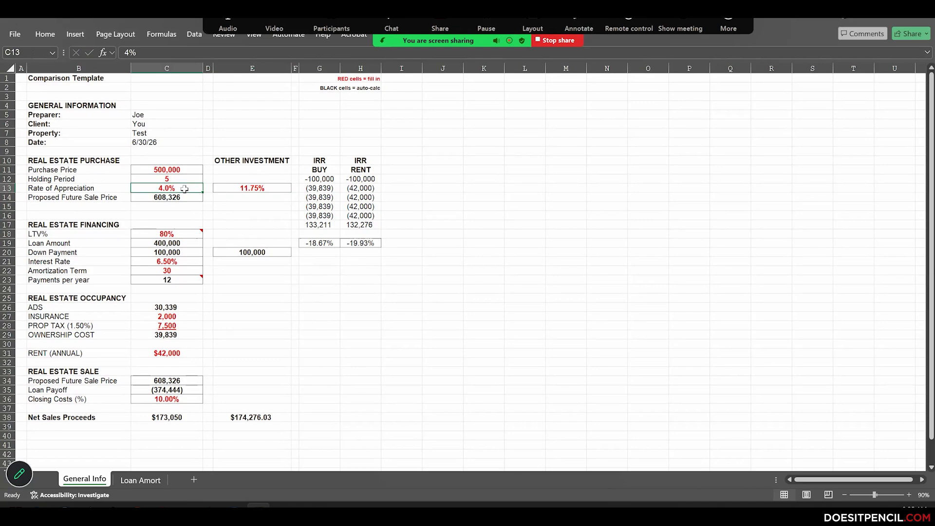
left_click(275, 186)
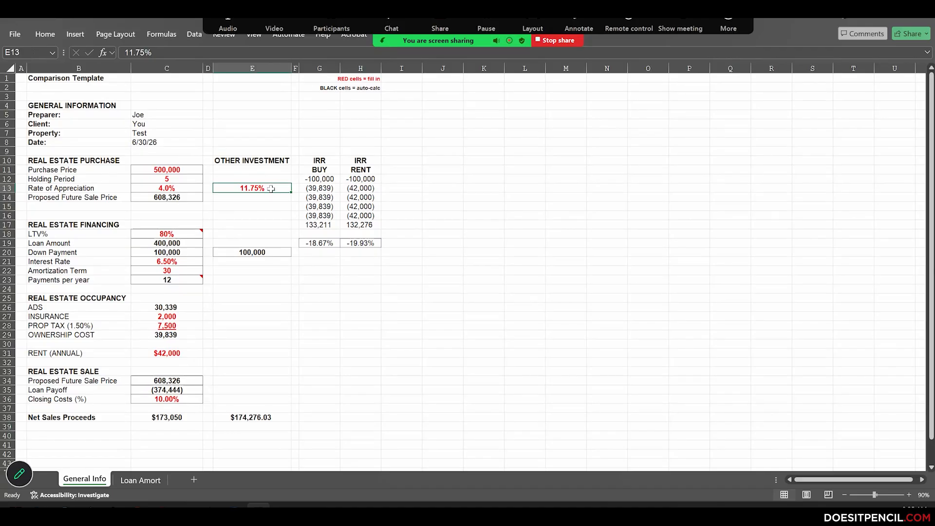
left_click_drag(322, 261, 364, 243)
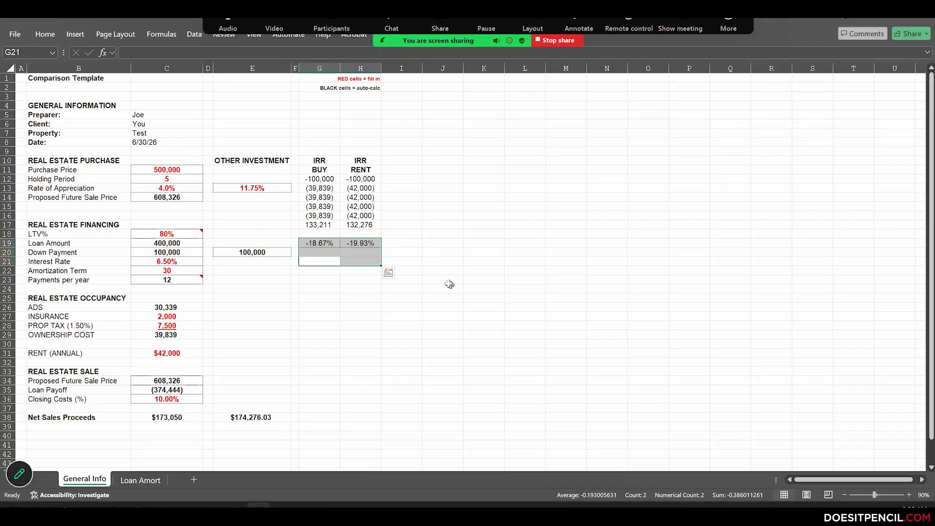
Set the other investment's rate of appreciation to 4%, matching the real estate rate.
left_click(175, 187)
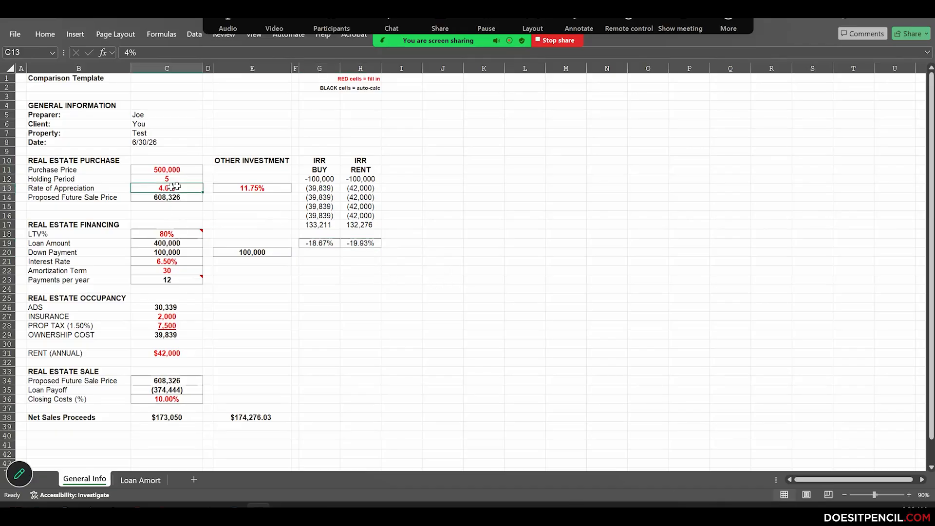
key("Right")
key("Right")
type("4")
key("Return")
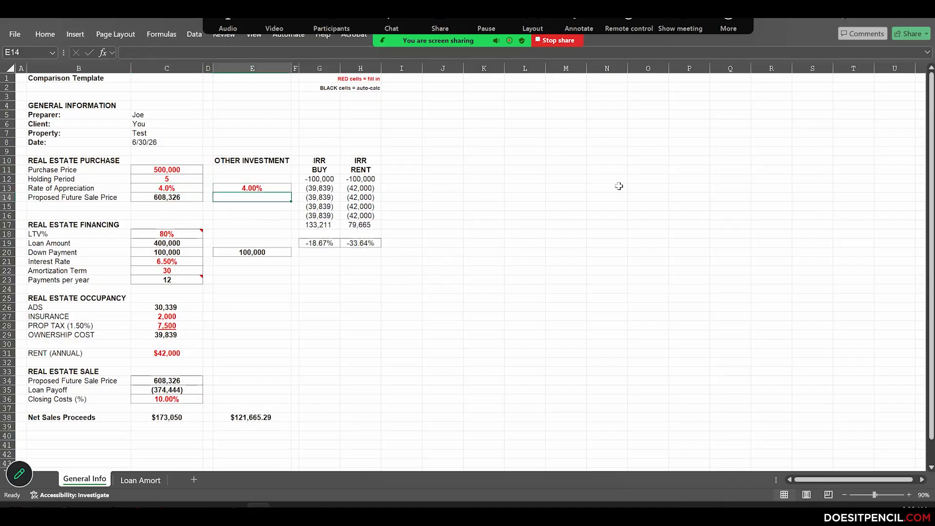
Examine the rent IRR in H19 and the buy IRR in G19 for the equal-rate scenario.
key("Down")
key("Down")
key("Down")
key("Down")
key("Down")
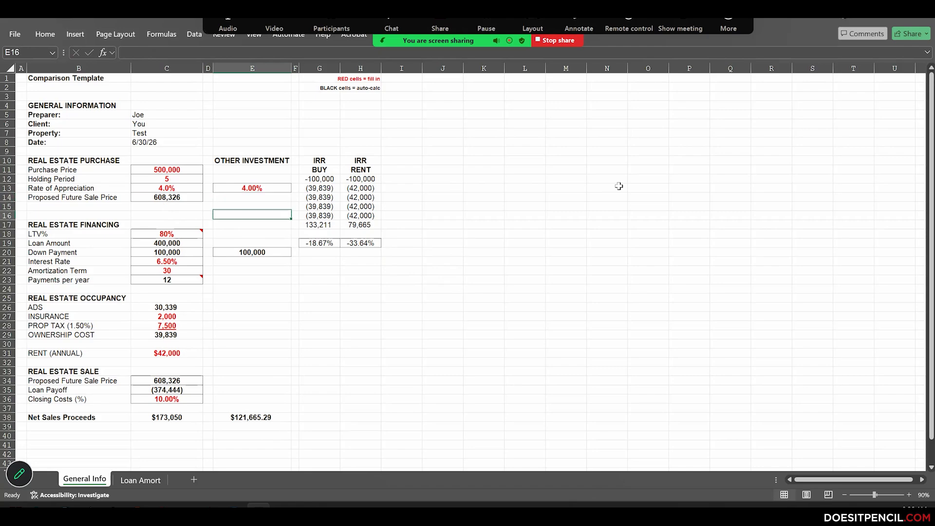
key("Right")
key("Right")
key("Right")
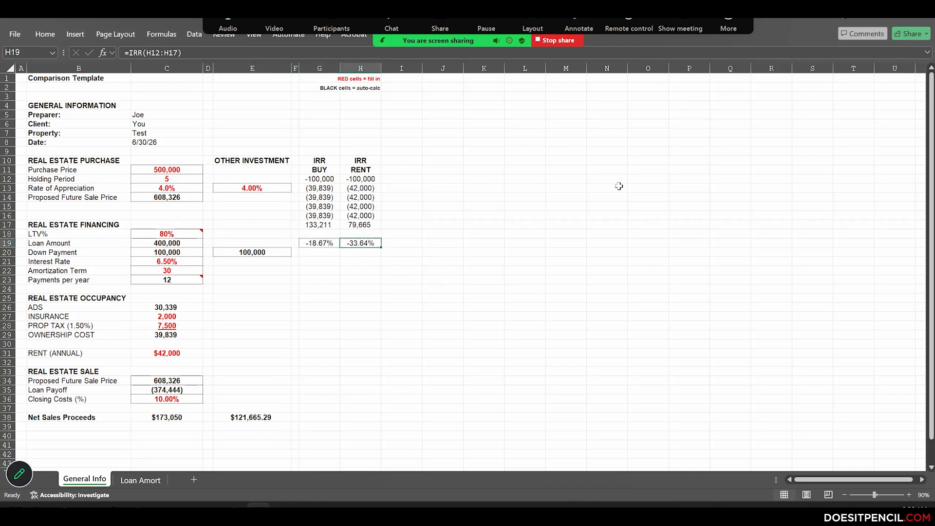
key("Left")
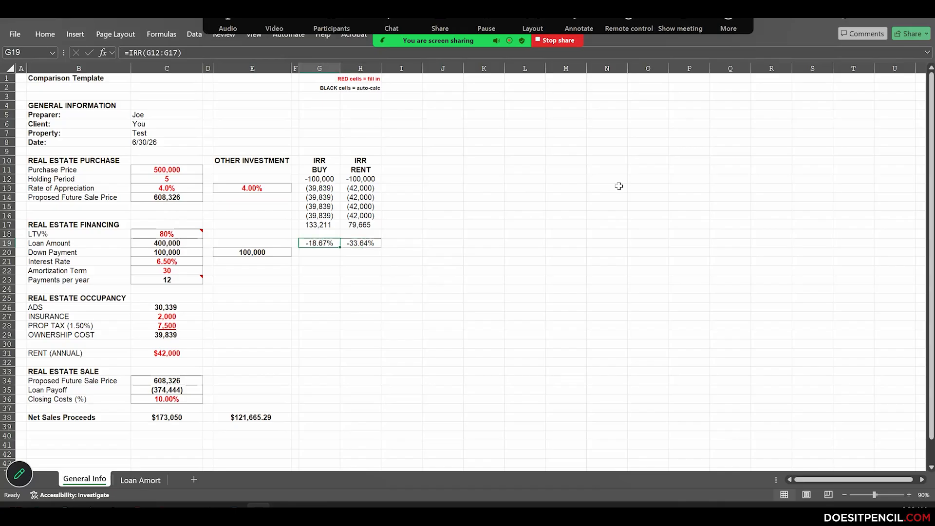
Set the real estate purchase's rate of appreciation in C13 to 1.5%.
key("Up")
key("Up")
key("Up")
key("Up")
key("Up")
key("Up")
key("Left")
key("Left")
key("Left")
key("Left")
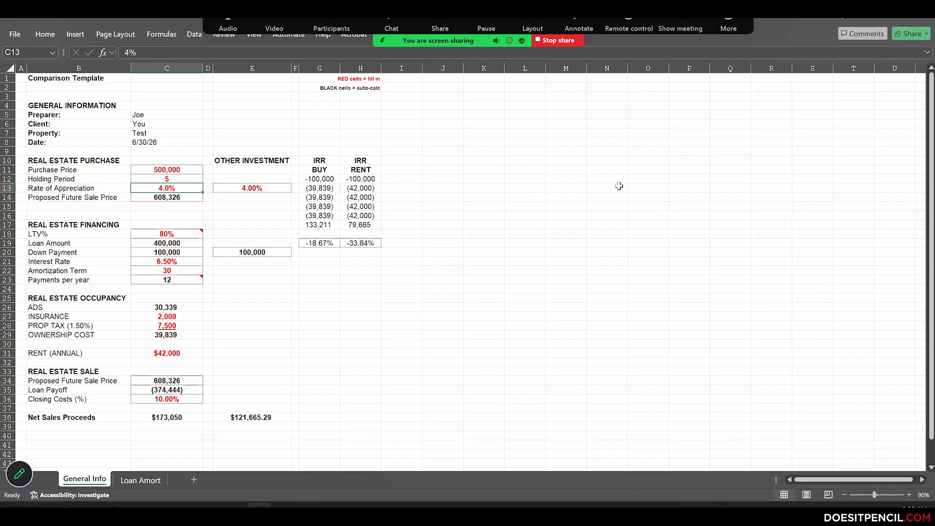
type("1.5%")
Set the other investment's rate of appreciation in E13 to 23%.
key("Right")
key("Right")
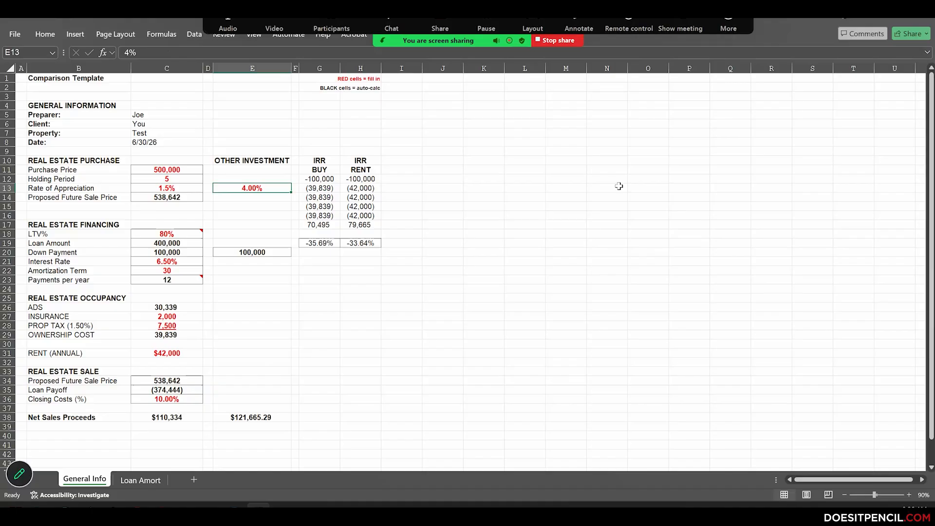
type("23")
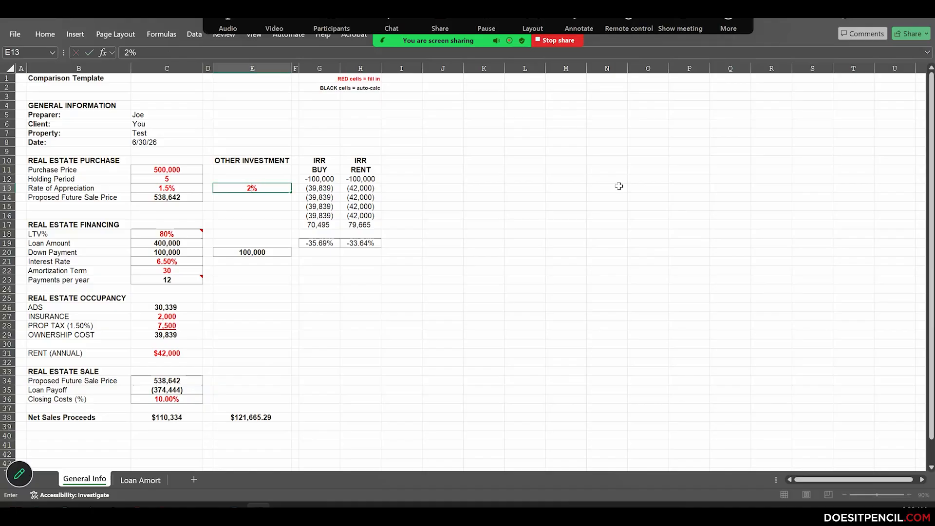
key("Return")
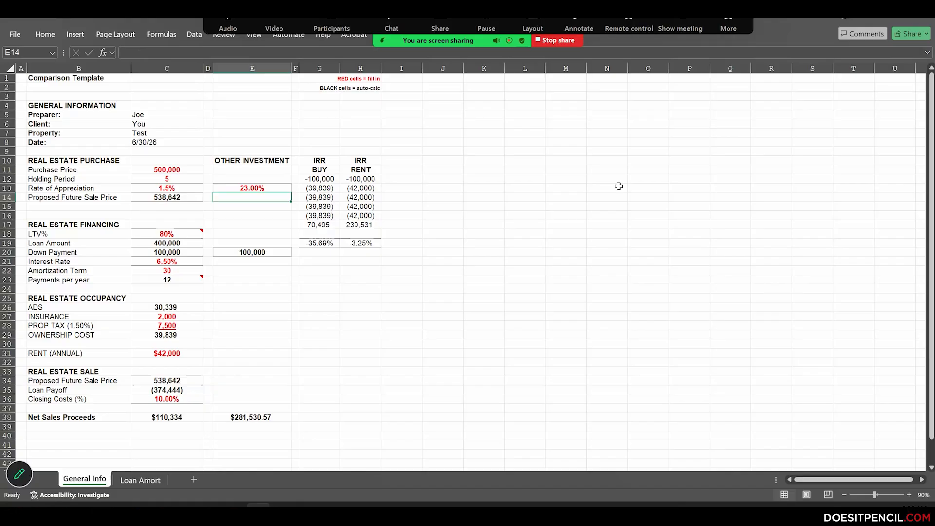
Examine the buy IRR in G19 and the rent IRR in H19 with the new rates.
key("Down")
key("Down")
key("Down")
key("Down")
key("Right")
key("Down")
key("Right")
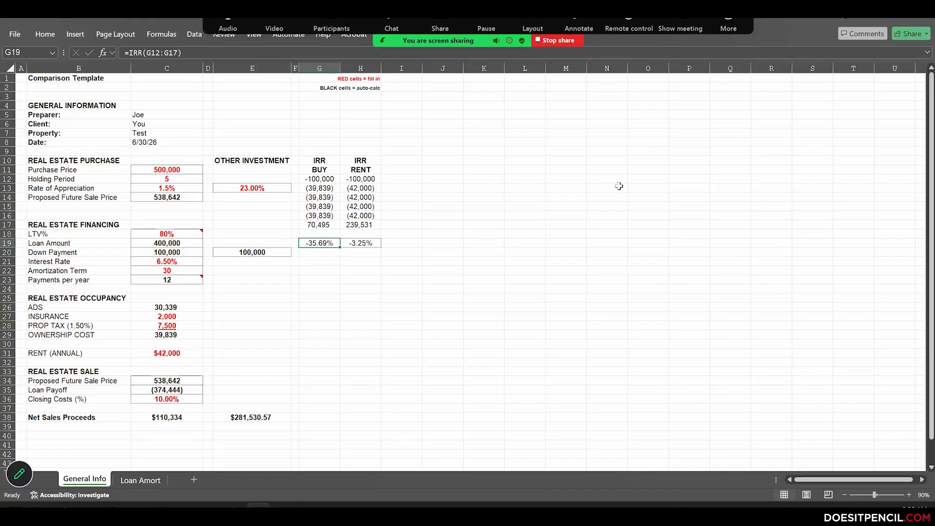
key("Right")
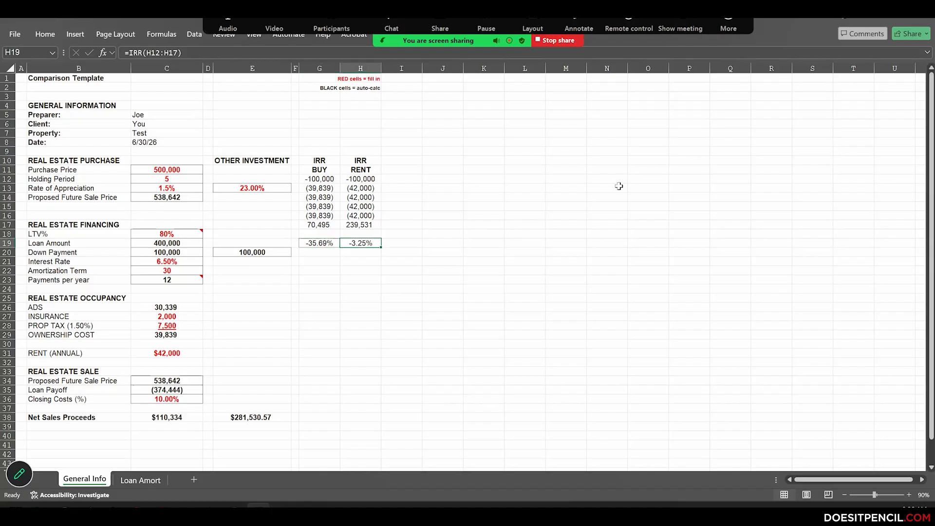